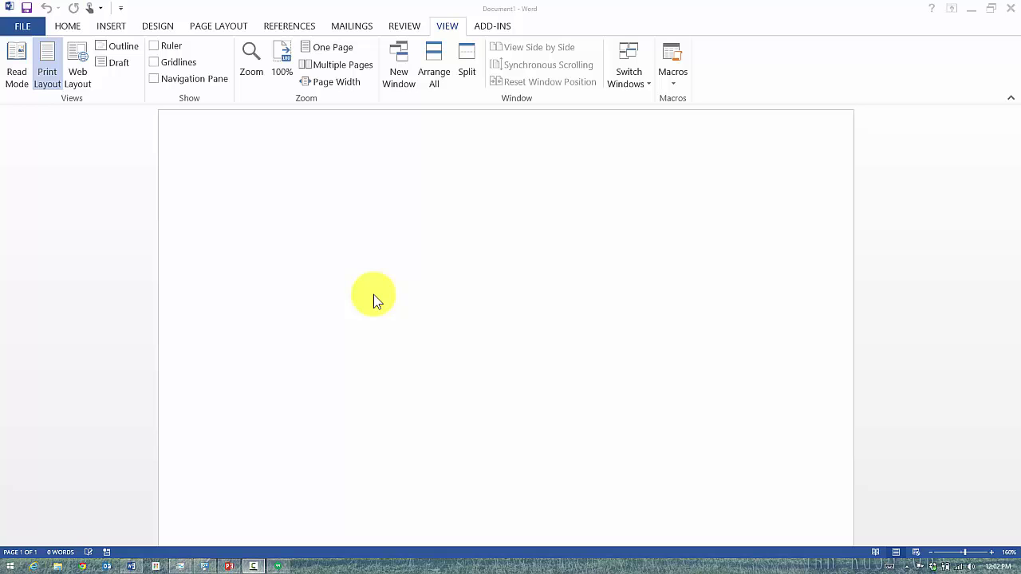
- Open the Macros dropdown on the View ribbon
mouse_move(256, 568)
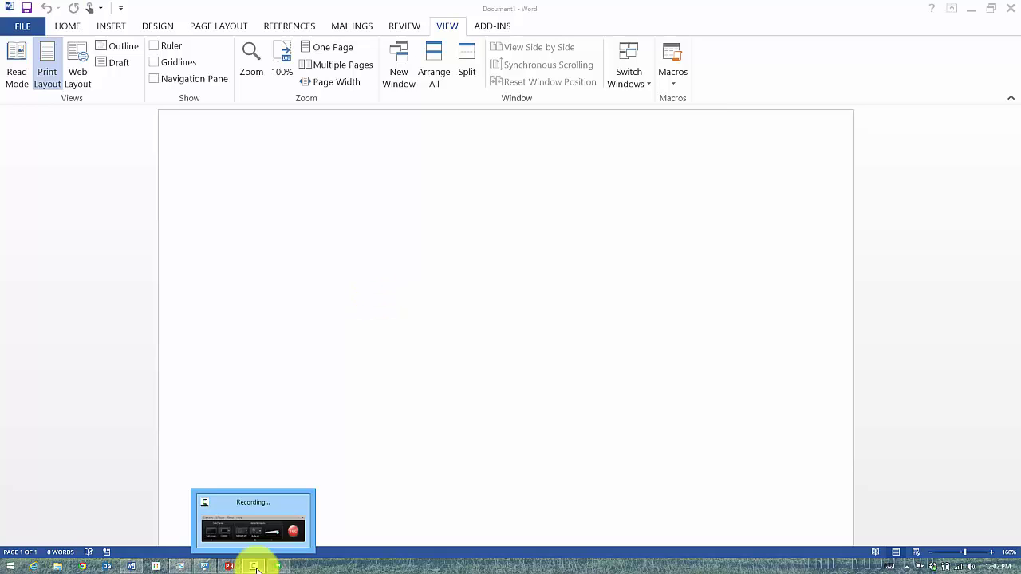
left_click(67, 29)
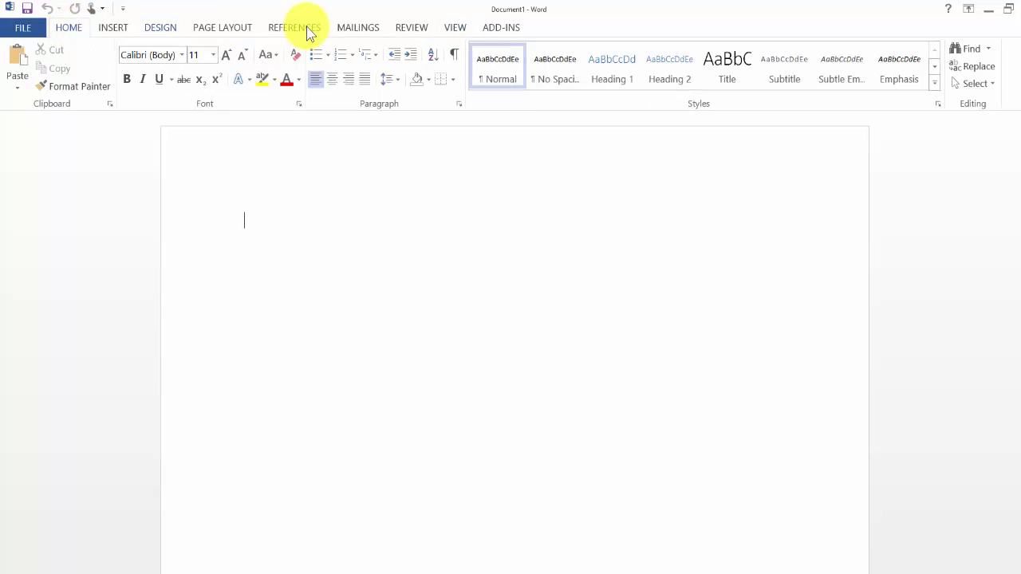
left_click(458, 30)
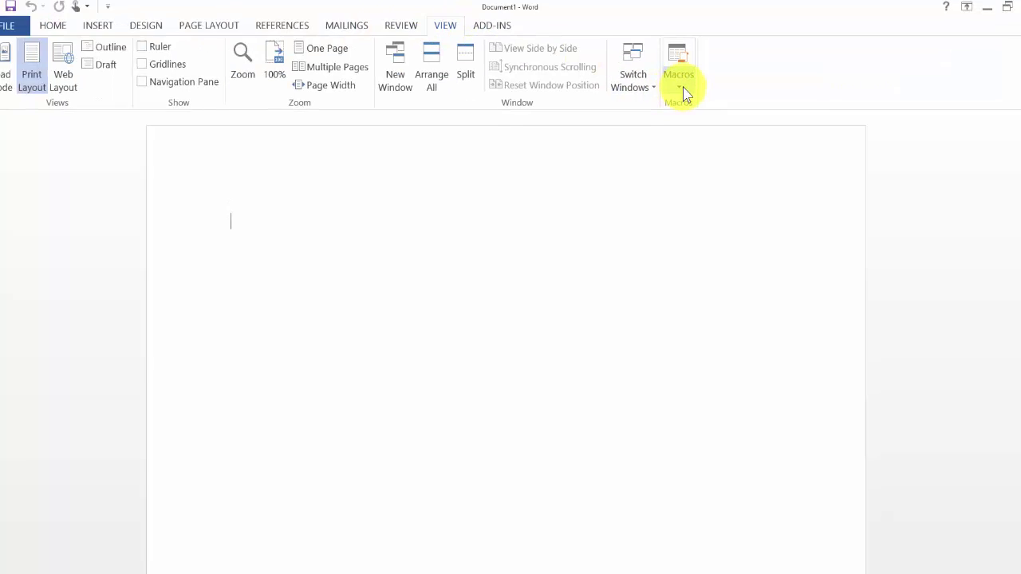
left_click(686, 93)
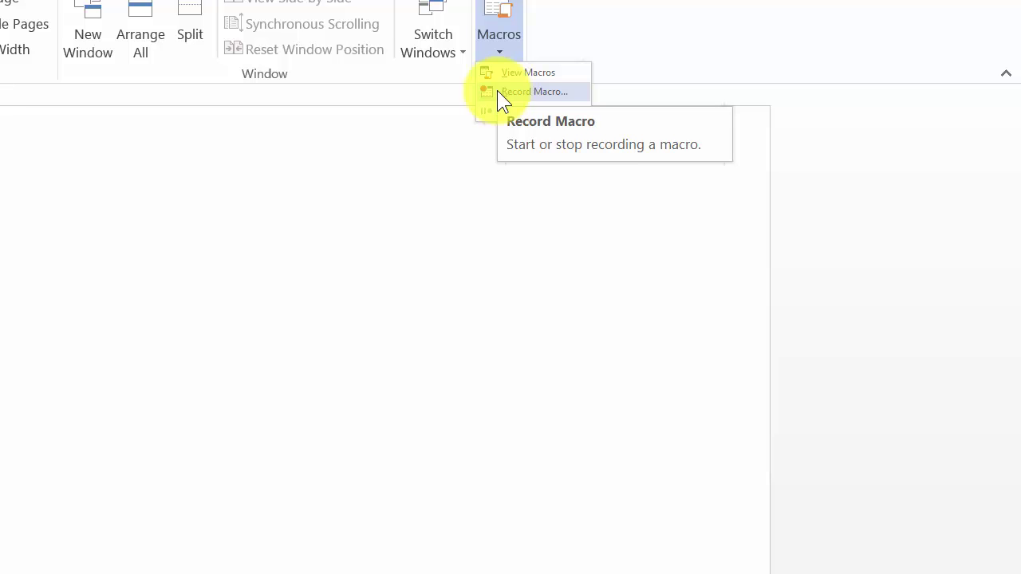
- Start Record Macro and enter 'Label 5160' as the macro name
left_click(498, 91)
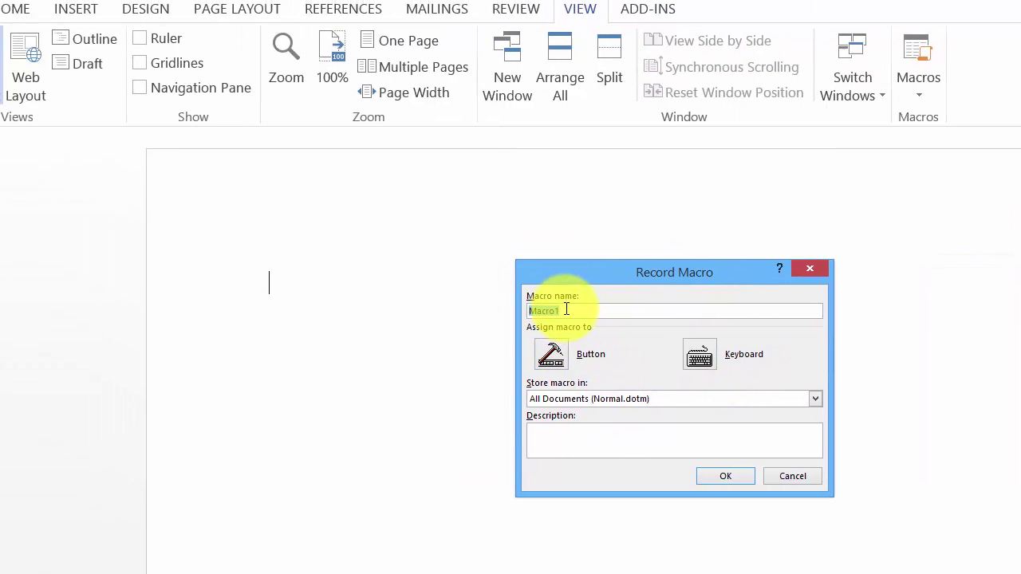
type("Label 5160")
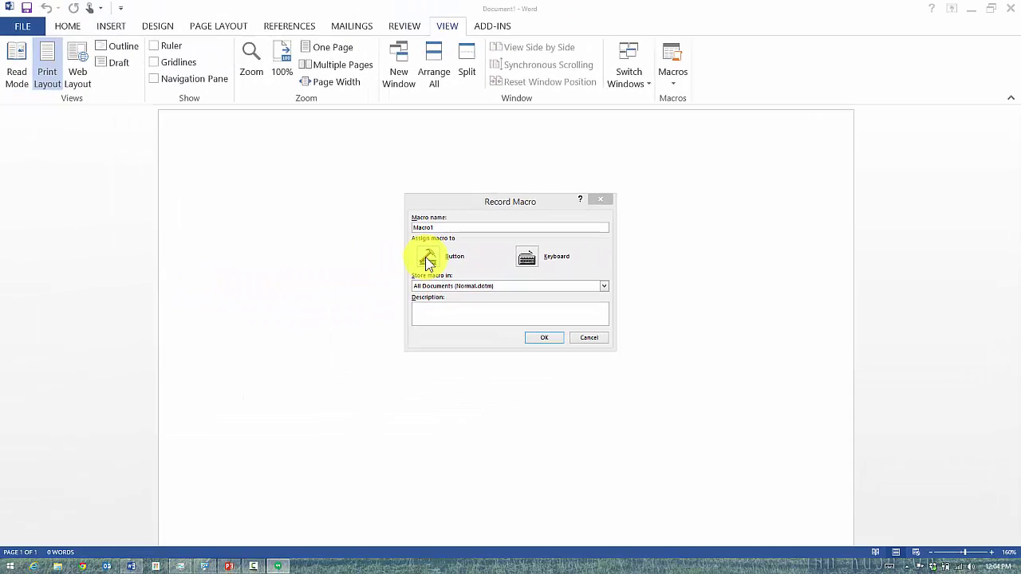
- Add Normal.NewMacros.Macro1 as a Quick Access Toolbar button and begin recording
left_click(429, 262)
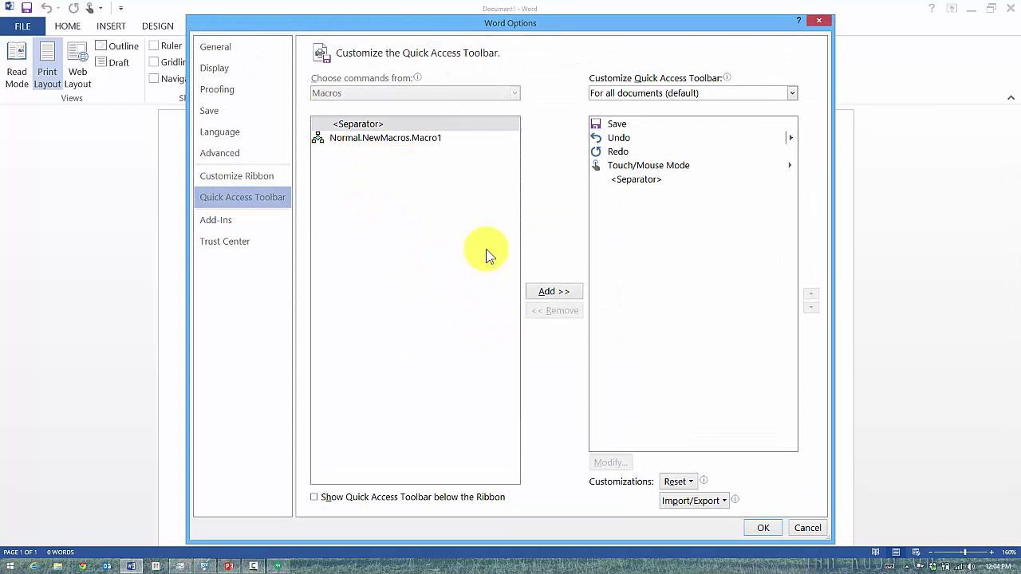
left_click(427, 140)
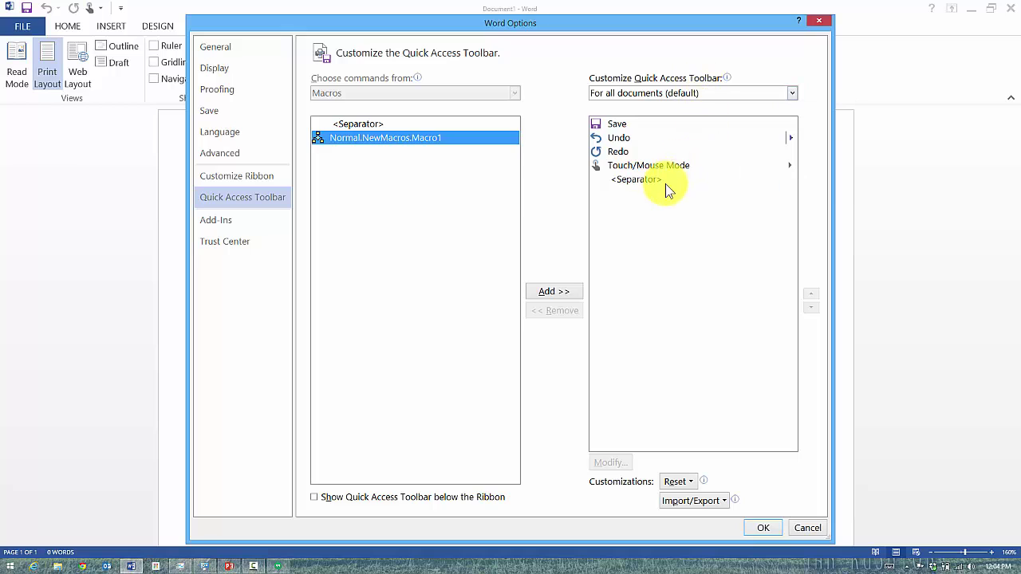
left_click(553, 292)
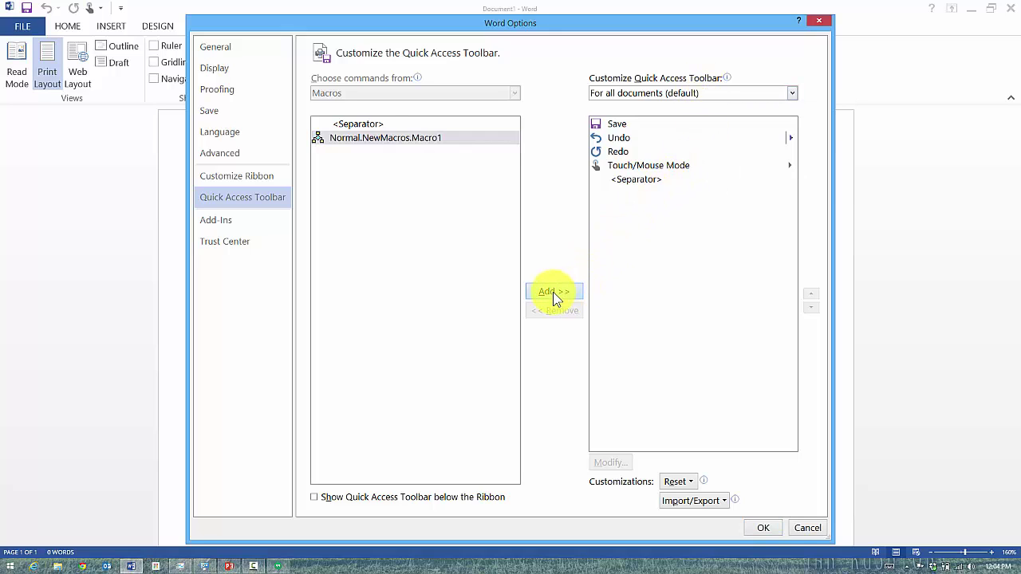
left_click(763, 528)
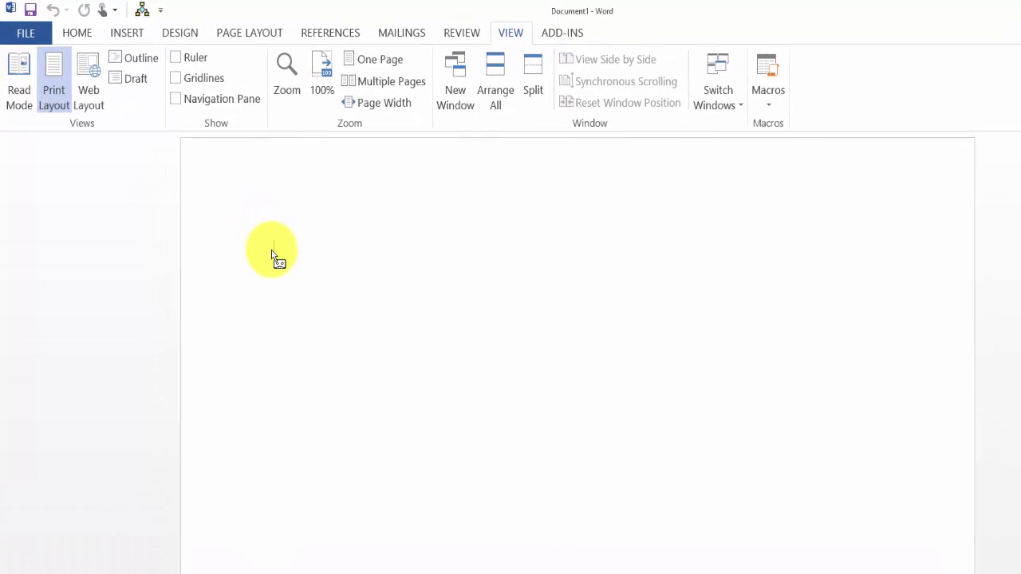
- Open Envelopes and Labels from the Mailings ribbon's Labels command
left_click(392, 39)
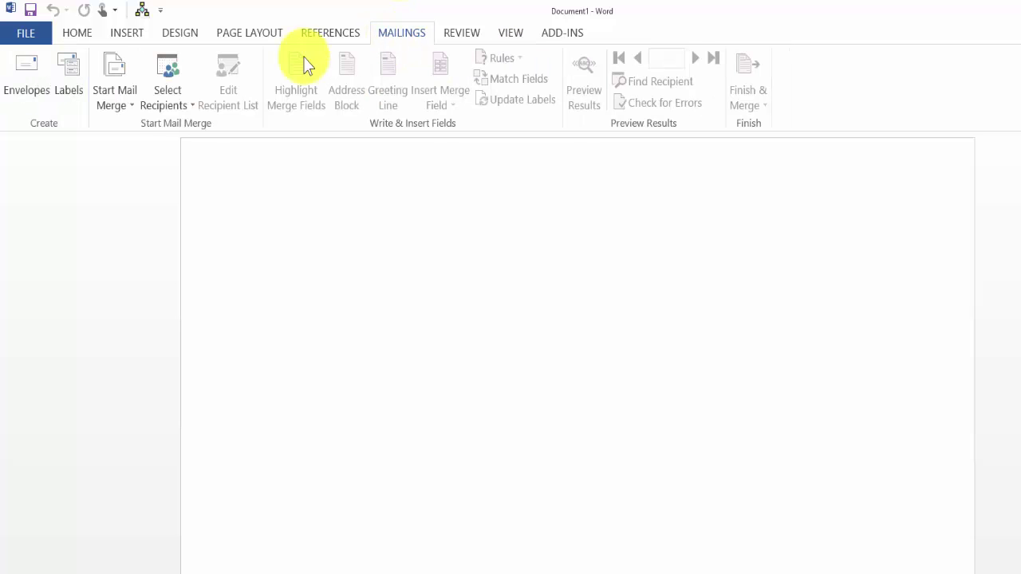
left_click(75, 97)
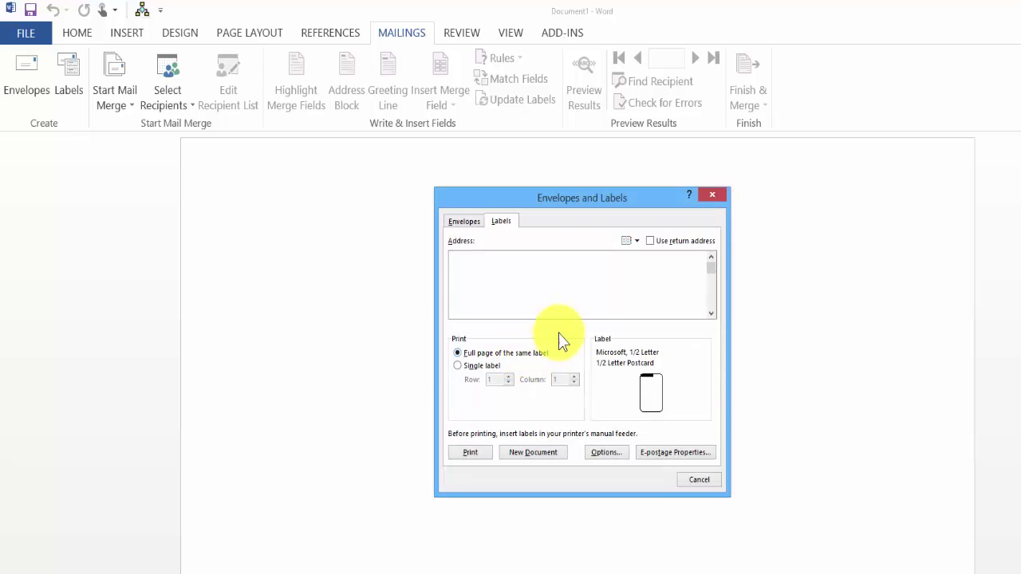
- In Label Options, set the label vendor to Avery US Letter
left_click(609, 458)
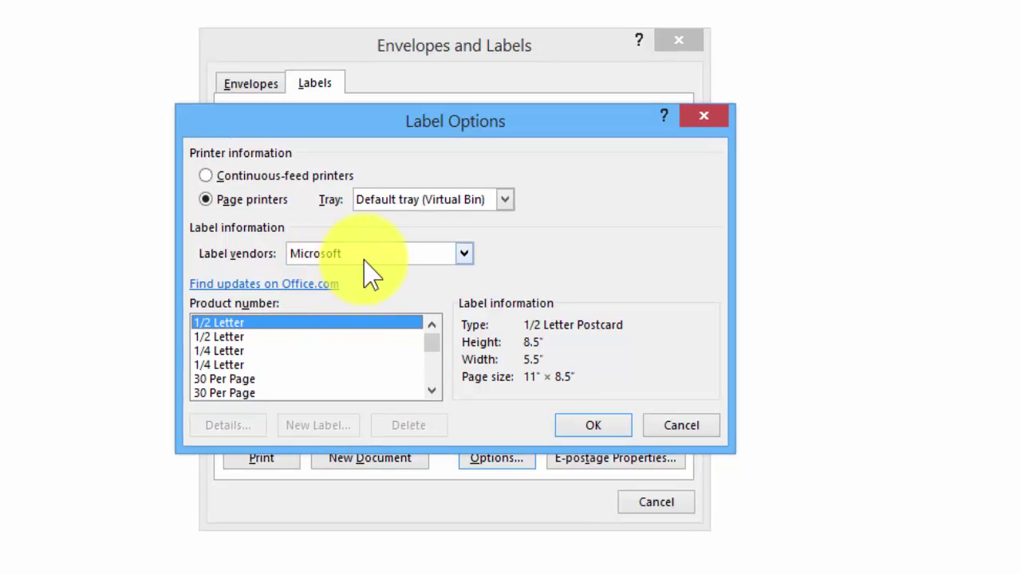
left_click(365, 257)
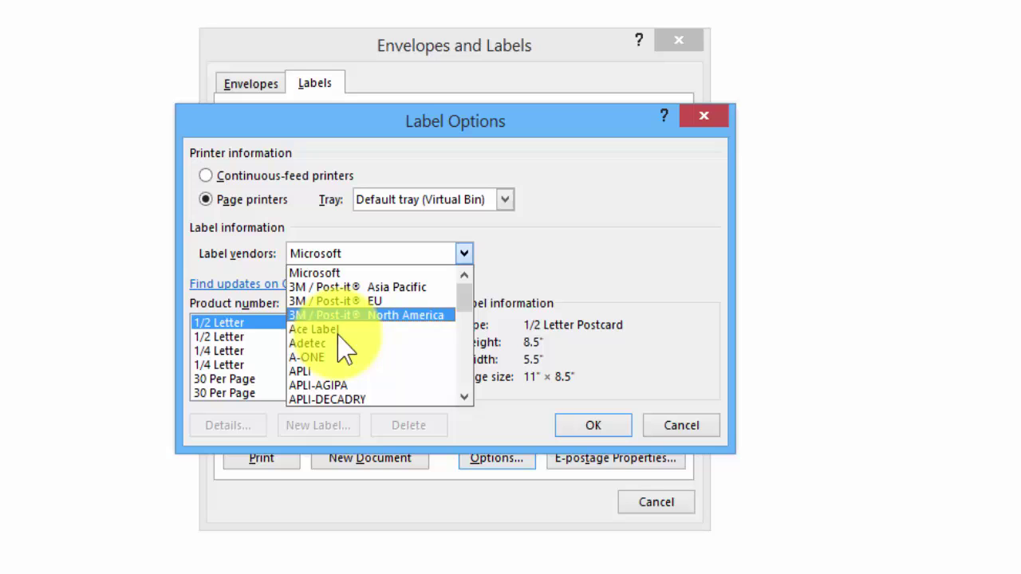
scroll(468, 267, "down", 2)
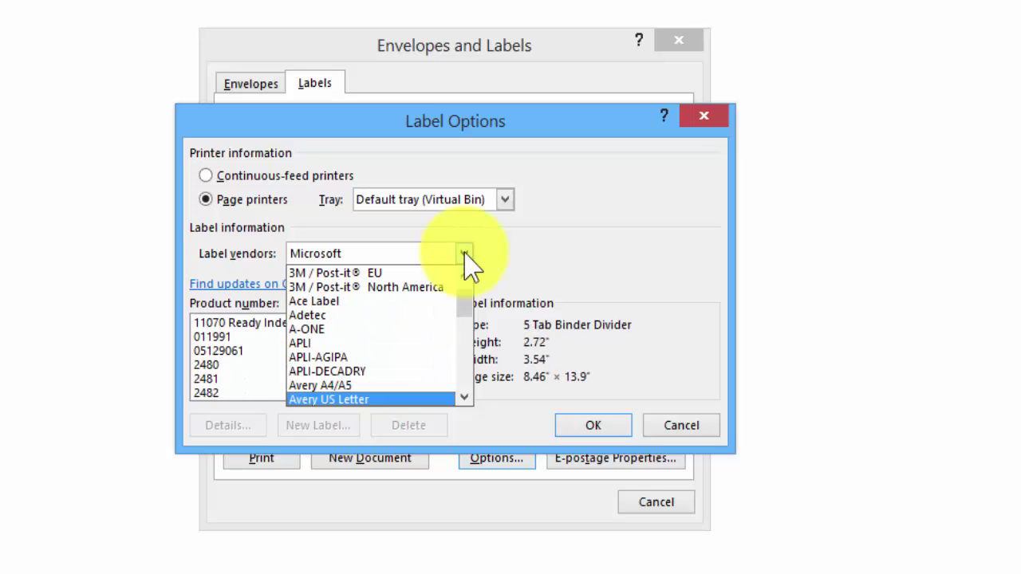
left_click(360, 401)
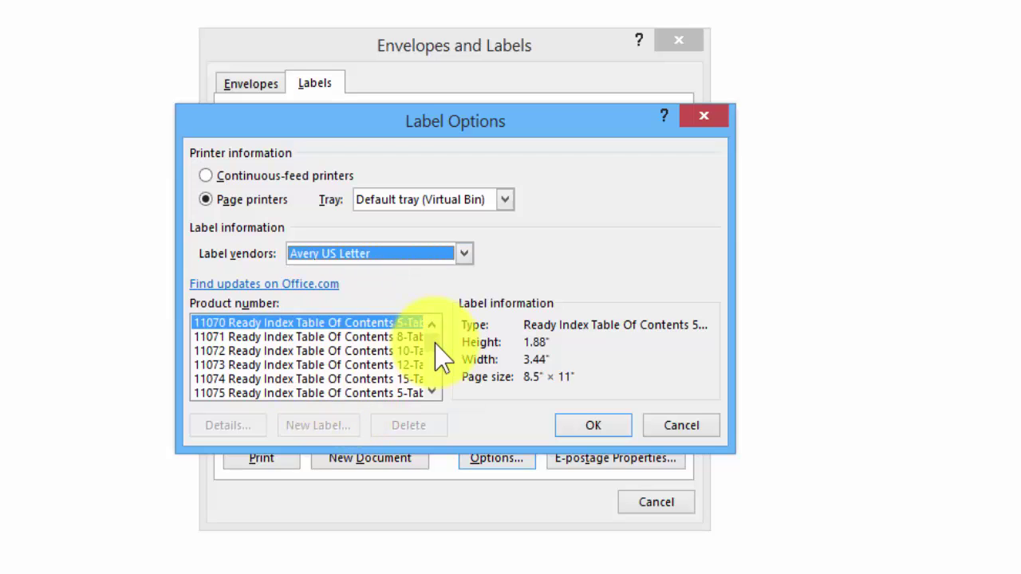
- Select the 5160 Easy Peel Address Labels product
scroll(441, 363, "down", 10)
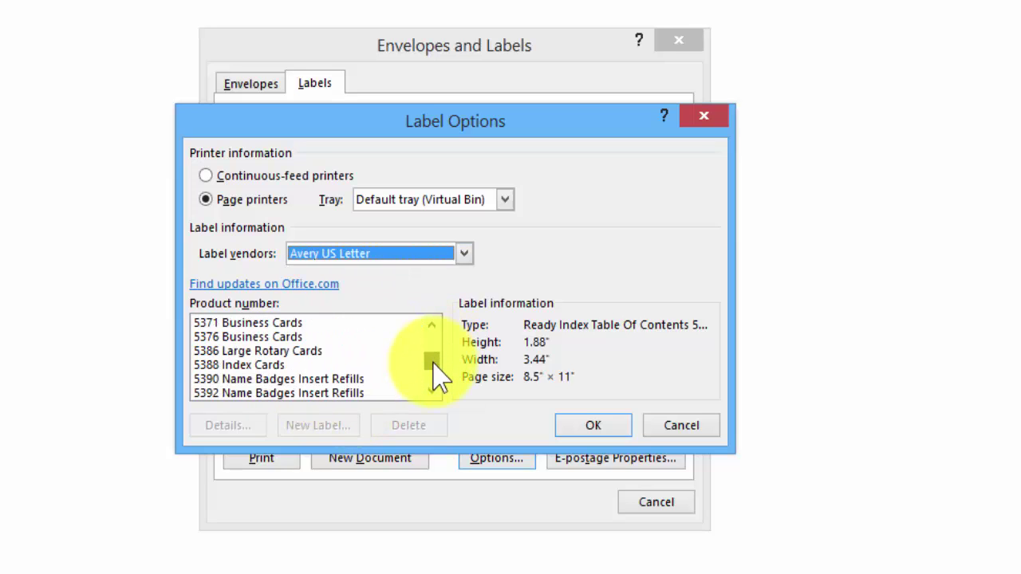
scroll(435, 337, "up", 1)
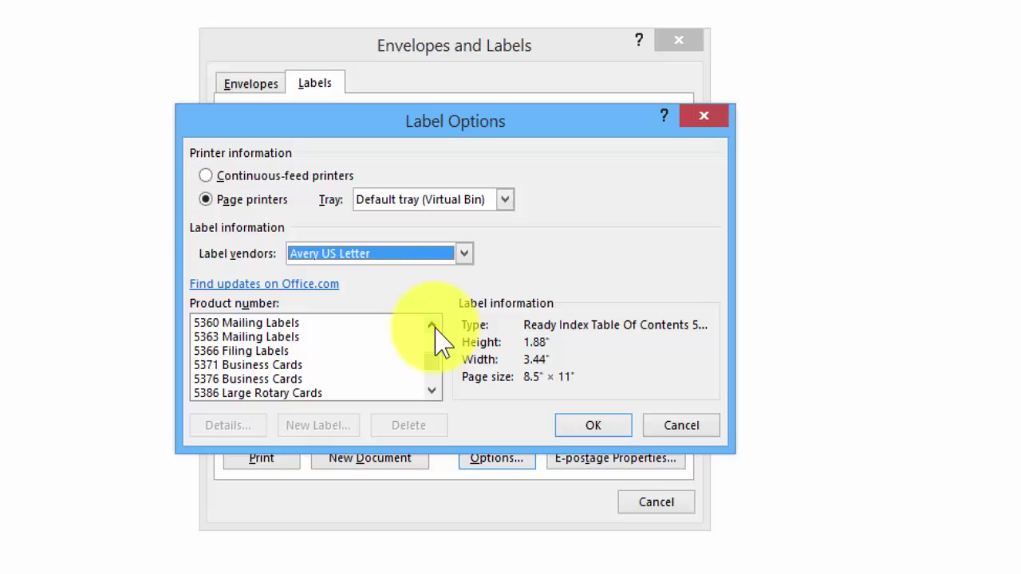
left_click(436, 329)
left_click(437, 329)
left_click(436, 329)
left_click(436, 329)
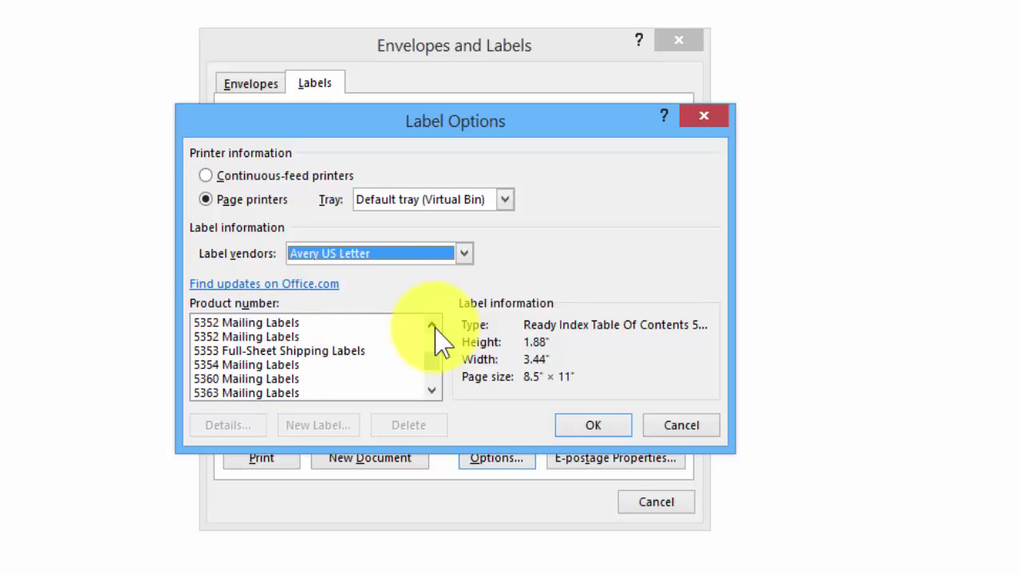
left_click(437, 329)
left_click(436, 328)
left_click(437, 328)
left_click(436, 329)
left_click(436, 329)
left_click(432, 327)
left_click(431, 327)
left_click(431, 327)
left_click(432, 327)
left_click(432, 327)
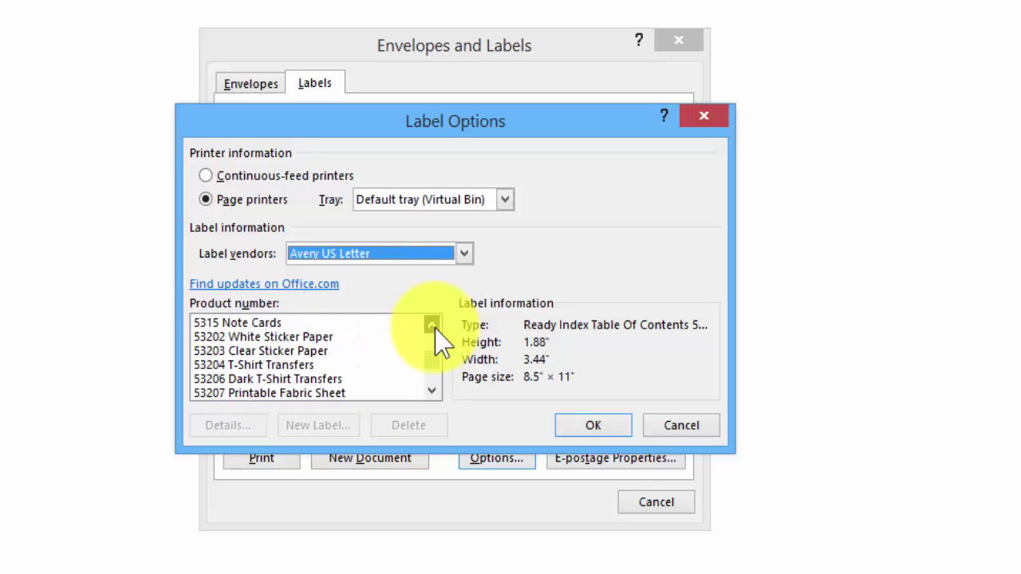
left_click(431, 327)
left_click(431, 327)
scroll(441, 341, "up", 8)
scroll(435, 331, "up", 1)
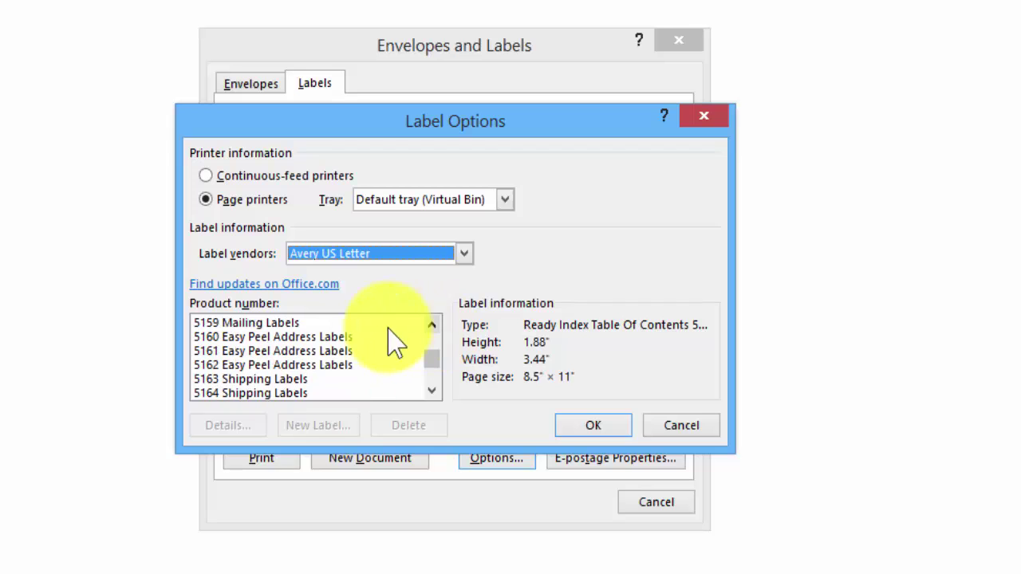
left_click(255, 338)
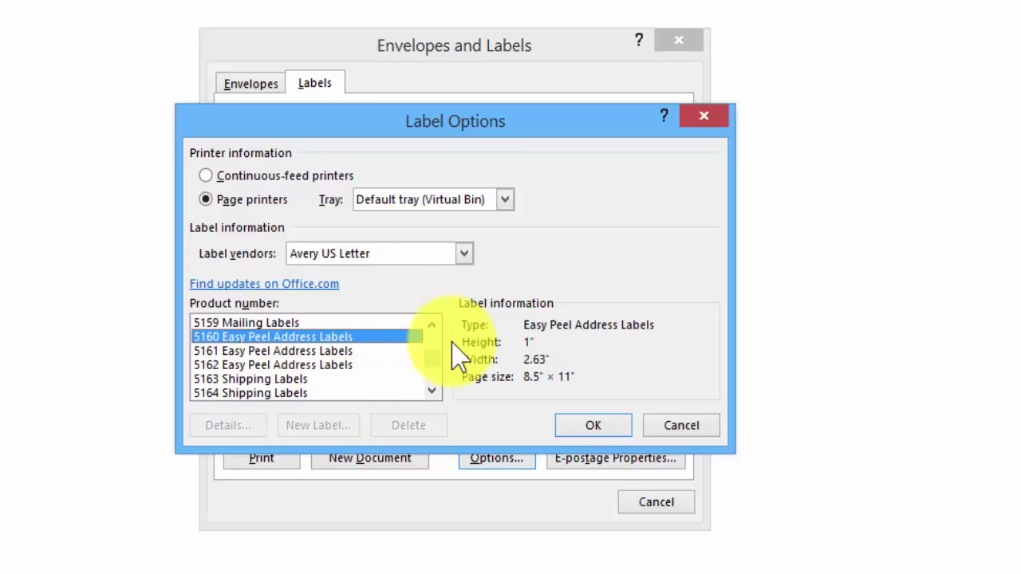
- Confirm the 5160 label choice and generate the blank label sheet Labels2
left_click(590, 425)
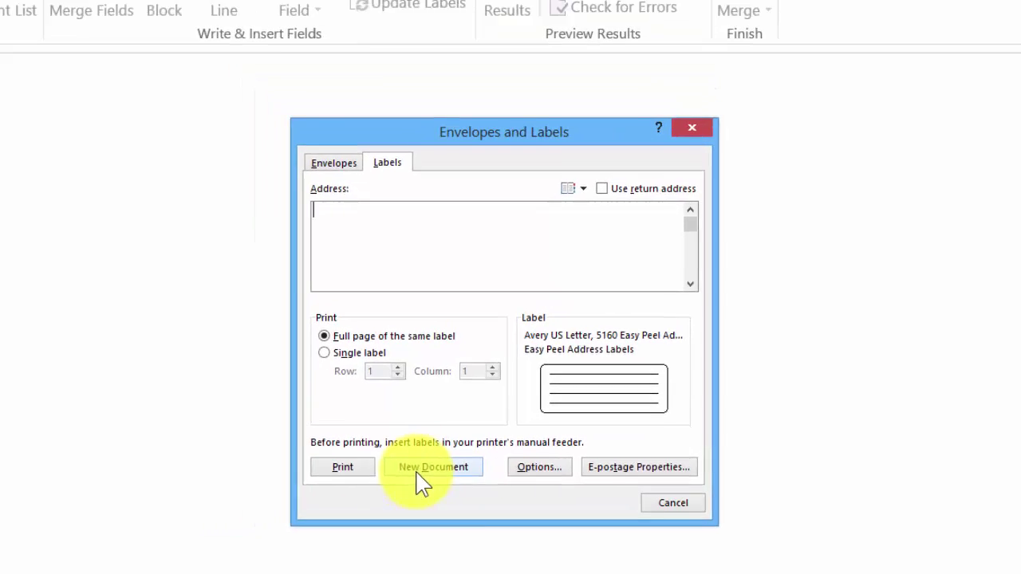
left_click(355, 461)
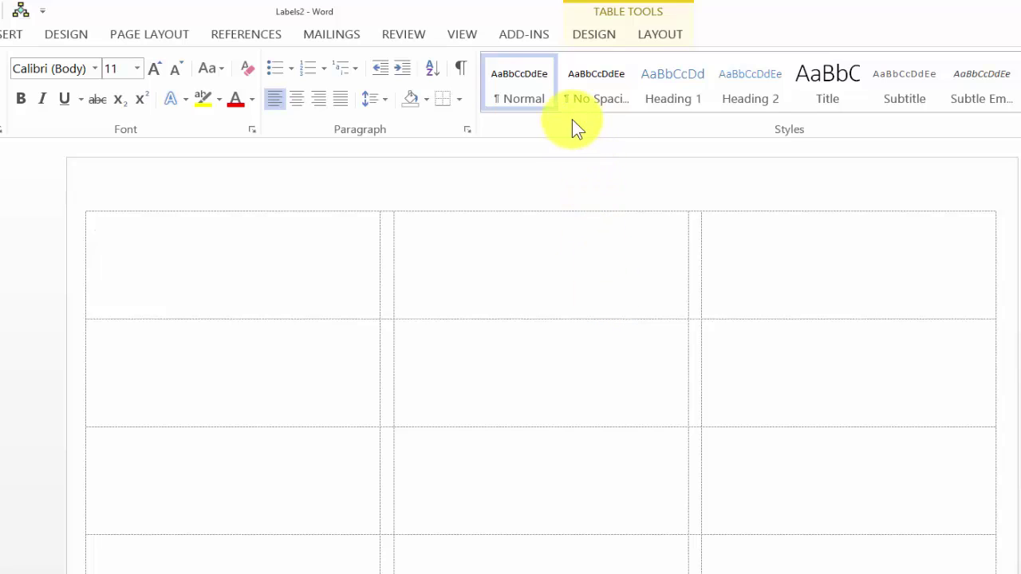
- Choose Stop Recording from the View ribbon's Macros menu
left_click(465, 36)
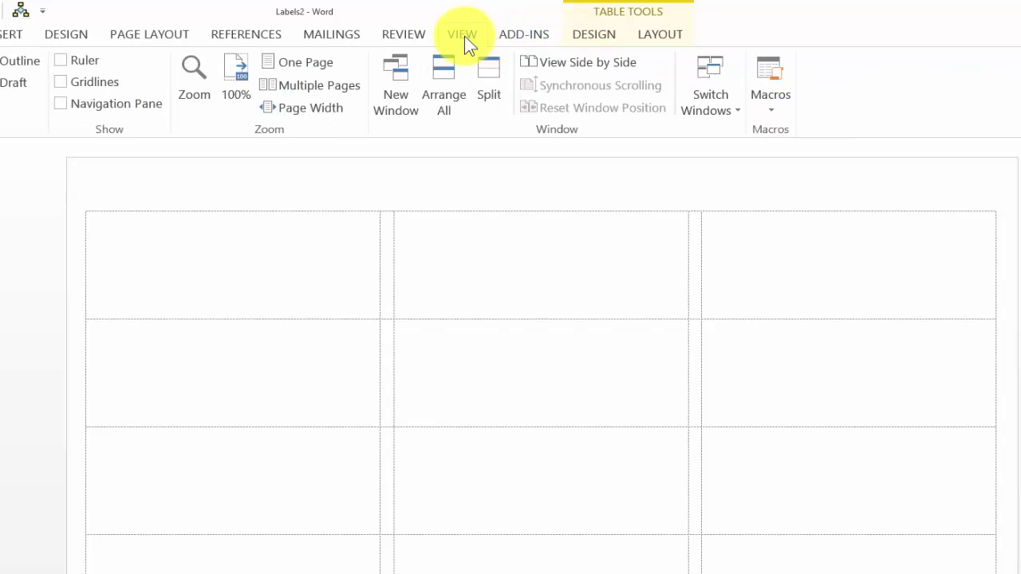
left_click(769, 113)
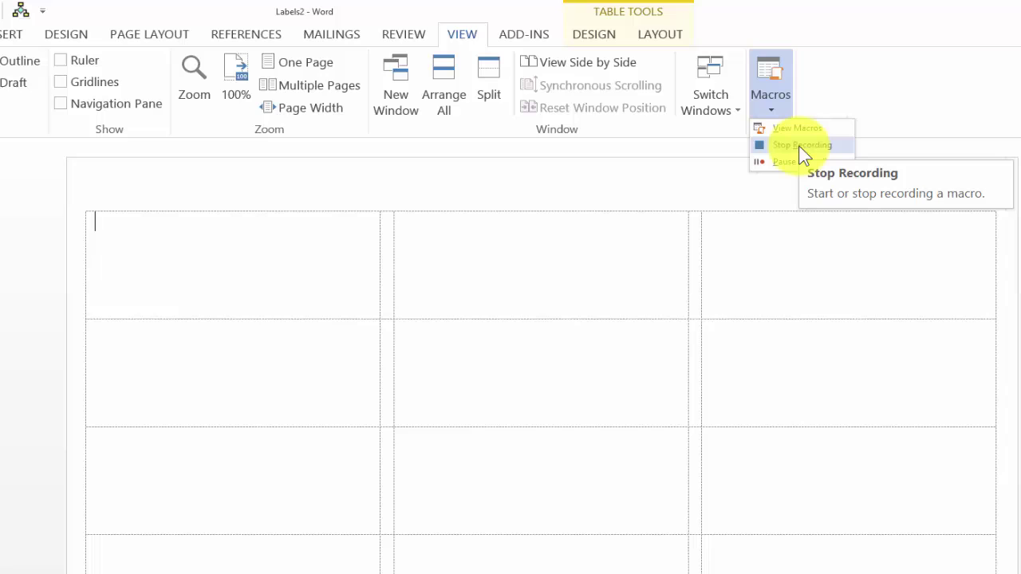
left_click(799, 145)
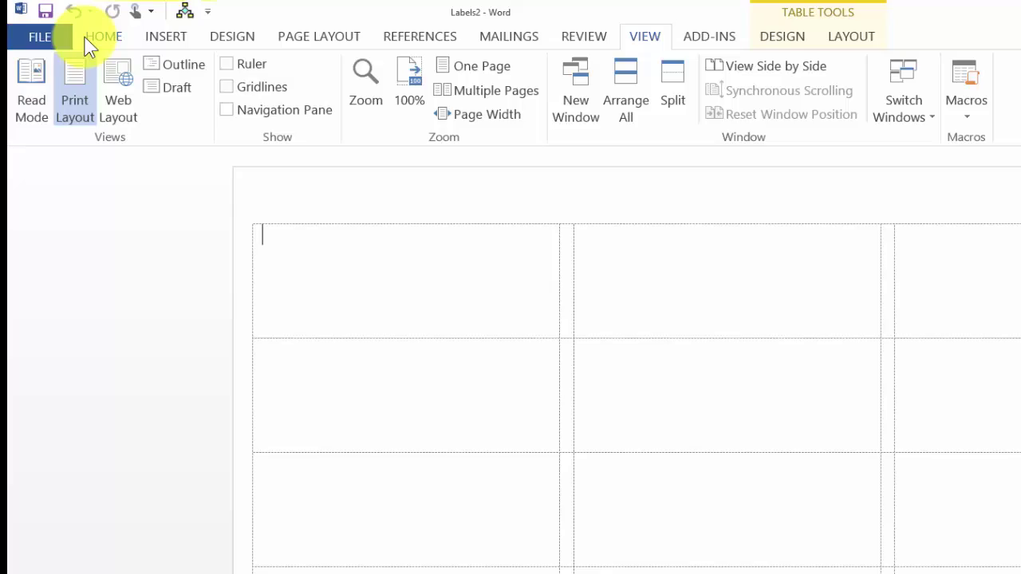
- Create a blank document, Document3, from File > New
left_click(45, 40)
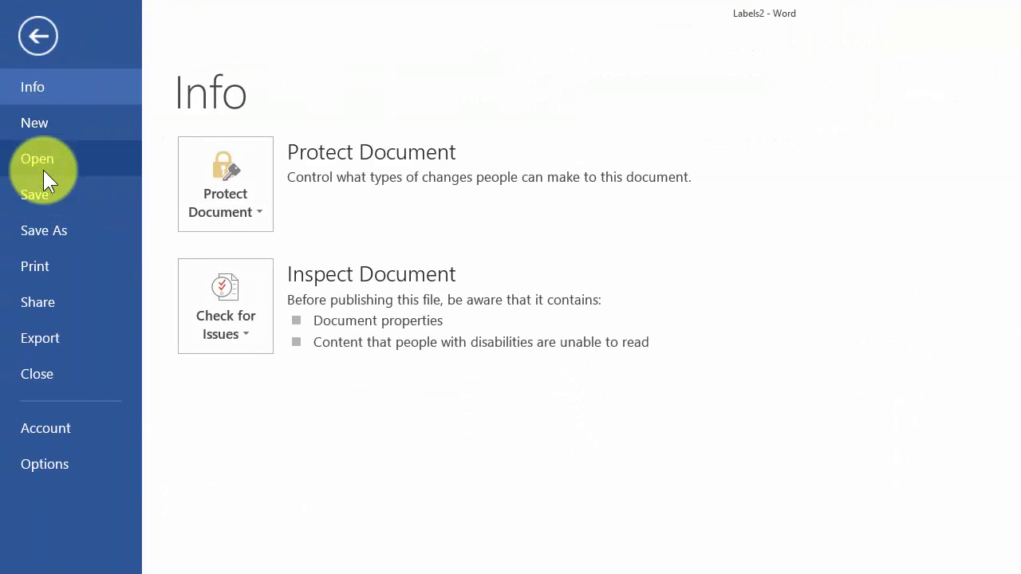
left_click(41, 129)
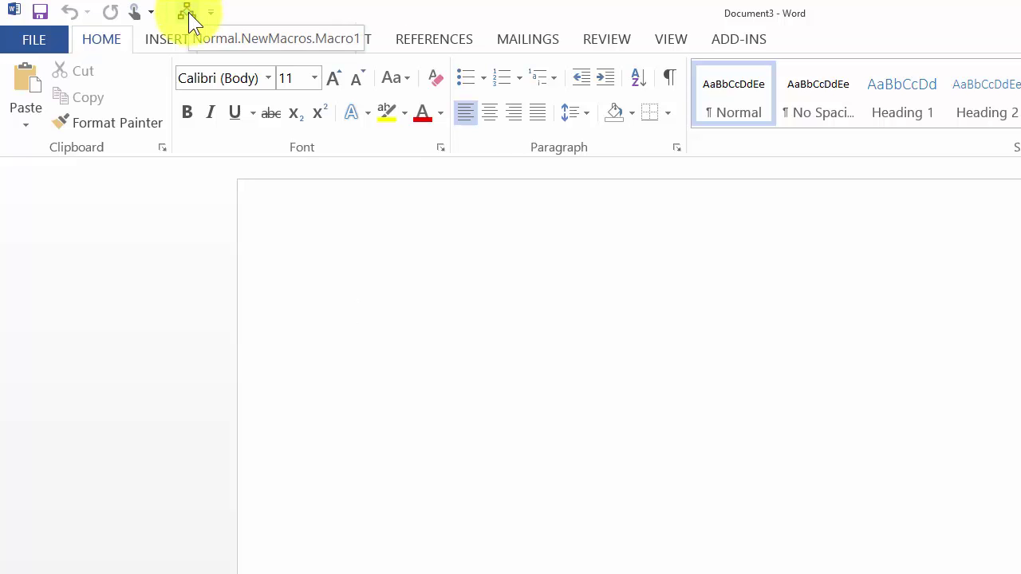
- Run Macro1 from its Quick Access Toolbar button to produce the Labels4 label sheet
left_click(189, 16)
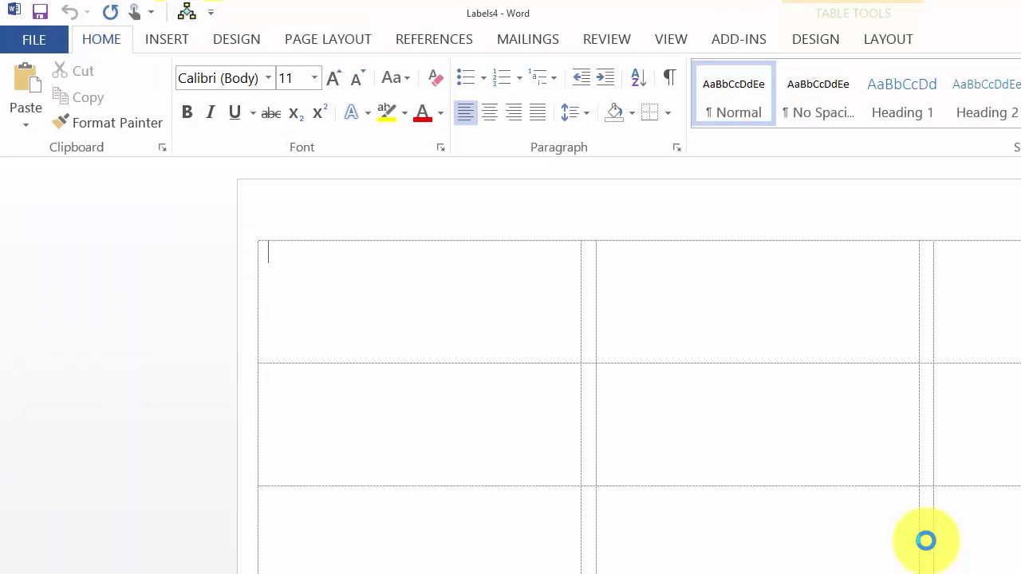